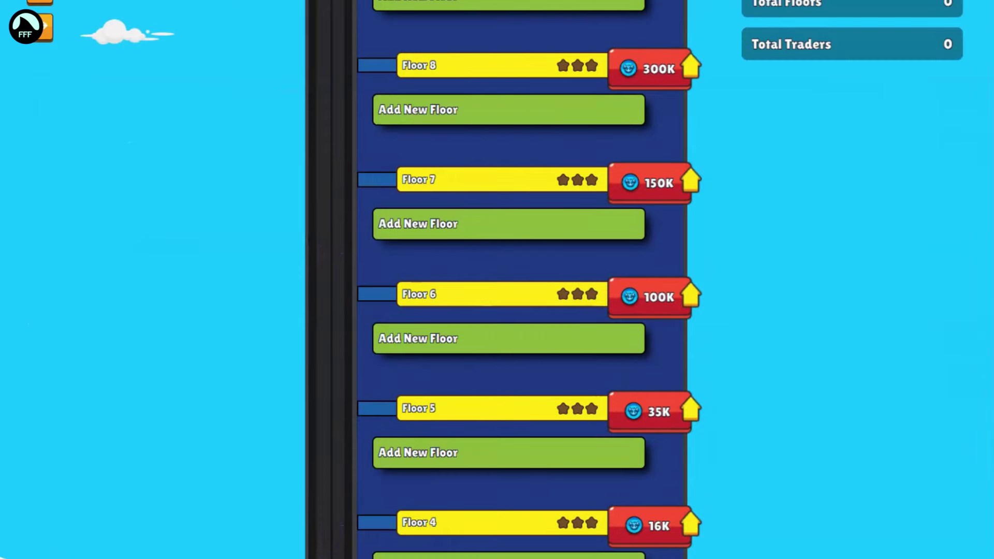
scroll(371, 159, "up", 5)
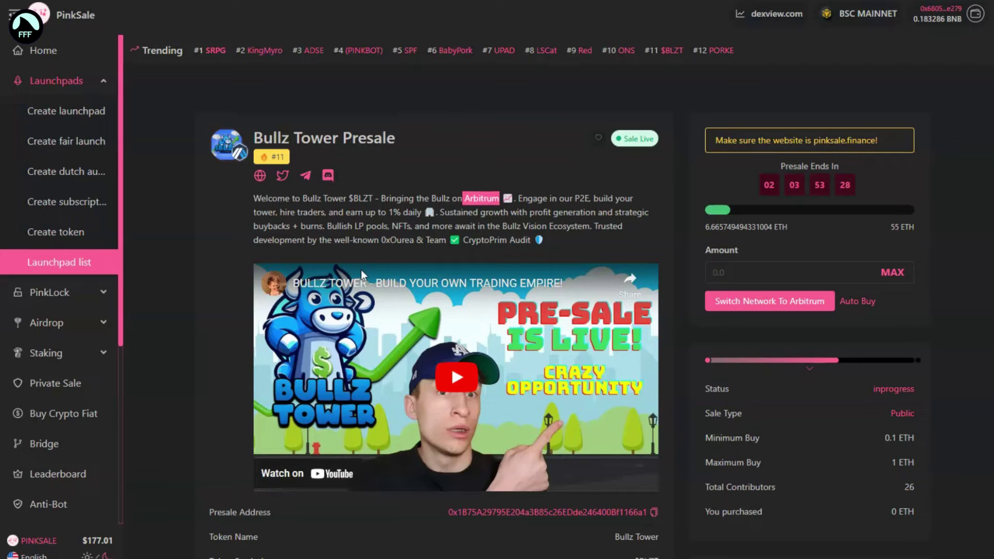
- Highlight the description phrases on hiring traders, buybacks and burns, and the NFTs and Bullz Vision Ecosystem
left_click(458, 214)
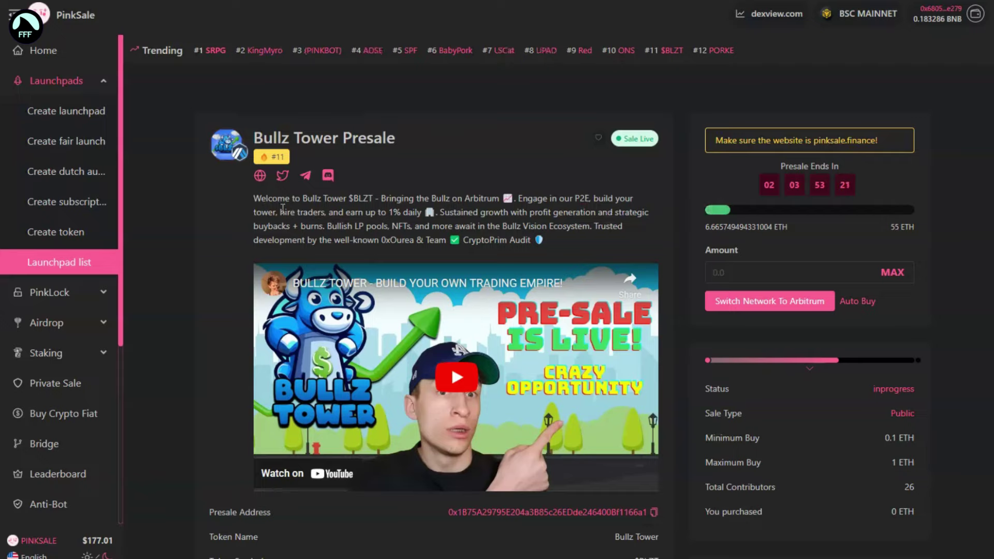
left_click_drag(280, 212, 633, 215)
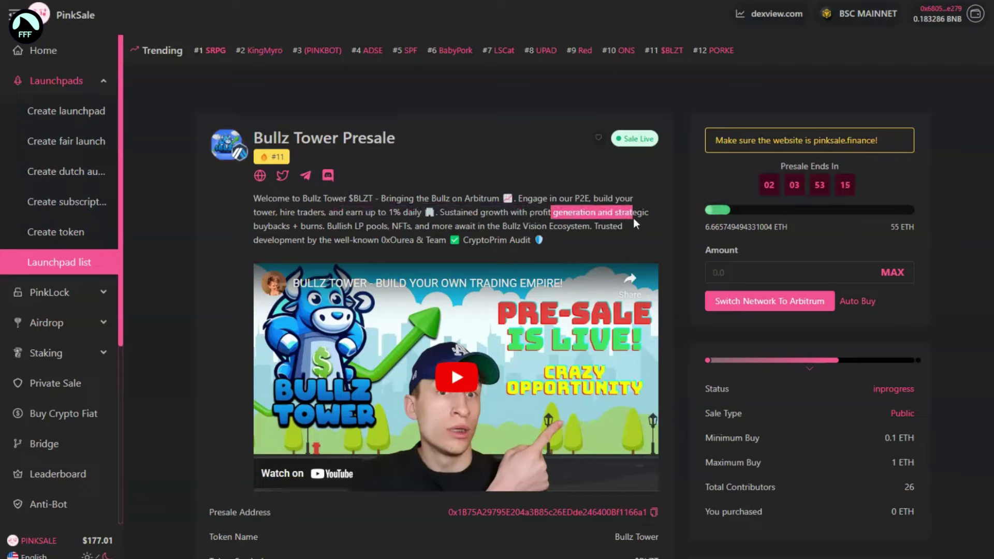
left_click_drag(254, 226, 321, 226)
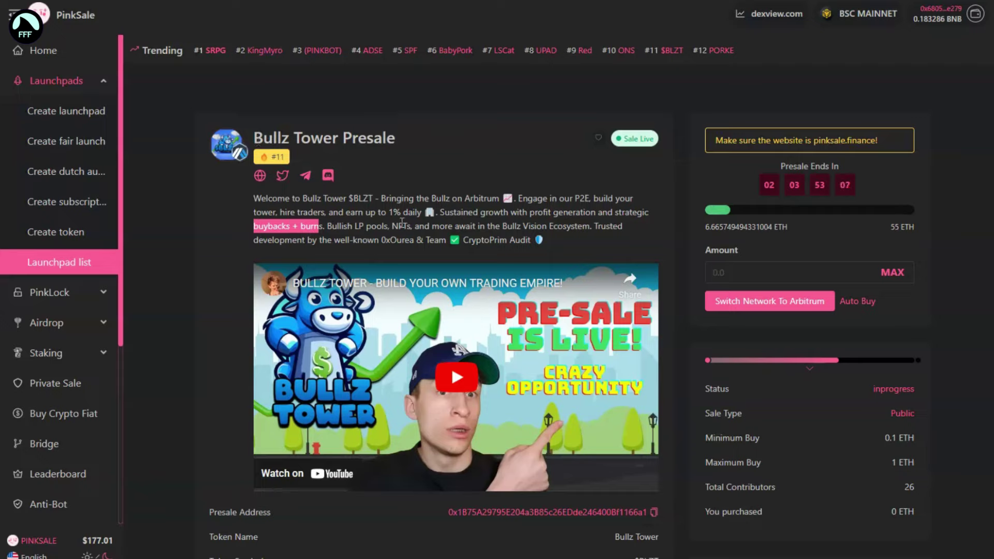
left_click_drag(392, 226, 589, 226)
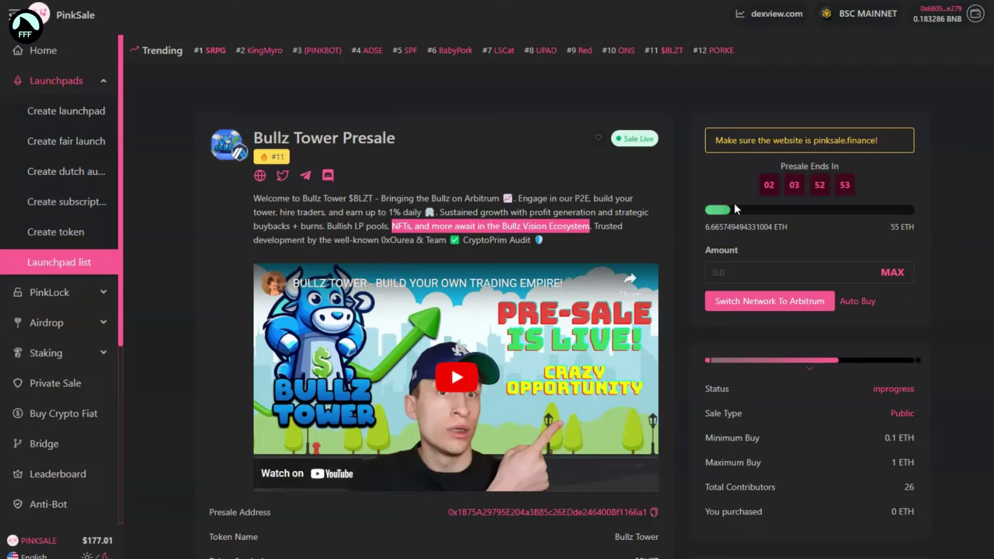
- Review the Presale Ends In timer, the purchase amount field and the 0.1 ETH minimum buy
left_click_drag(779, 166, 844, 169)
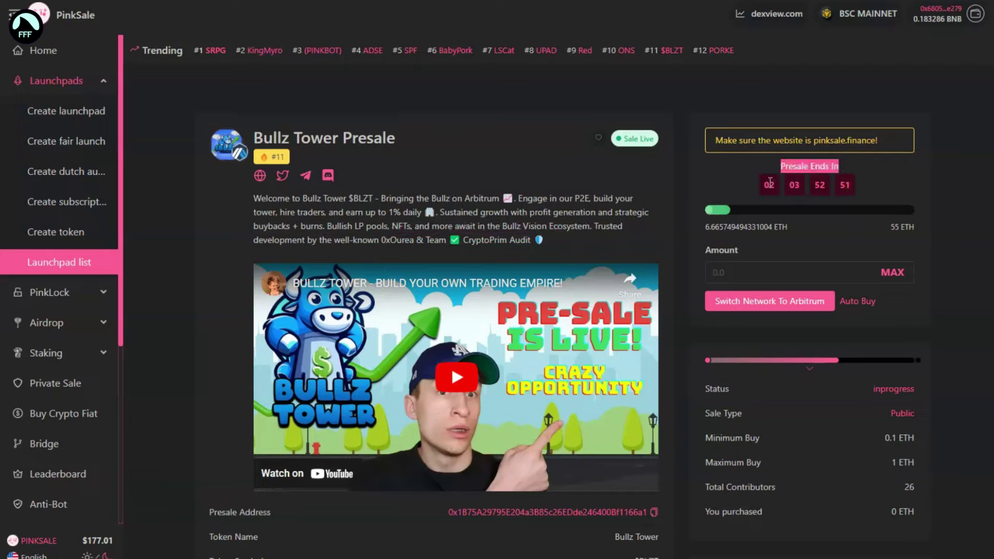
left_click(783, 184)
left_click(745, 272)
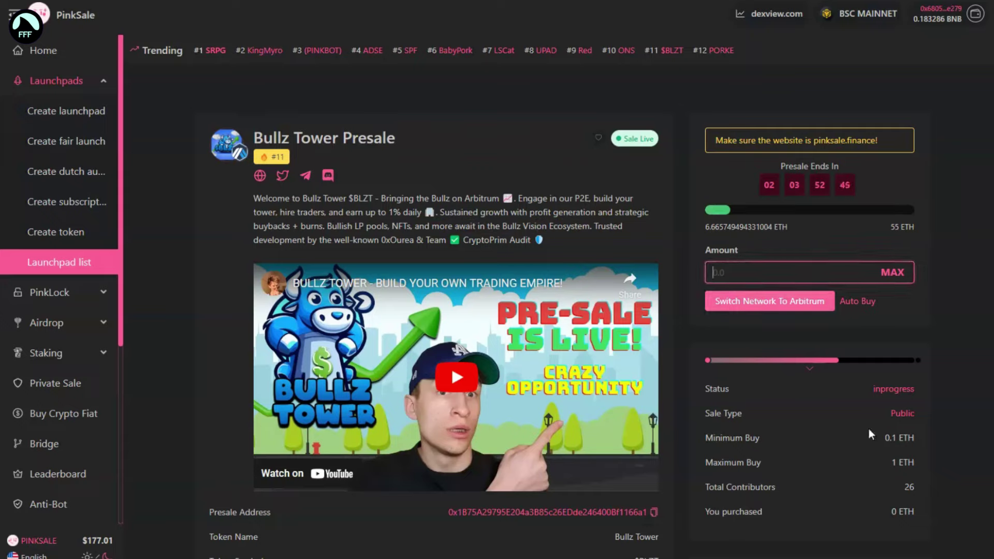
left_click_drag(884, 438, 915, 439)
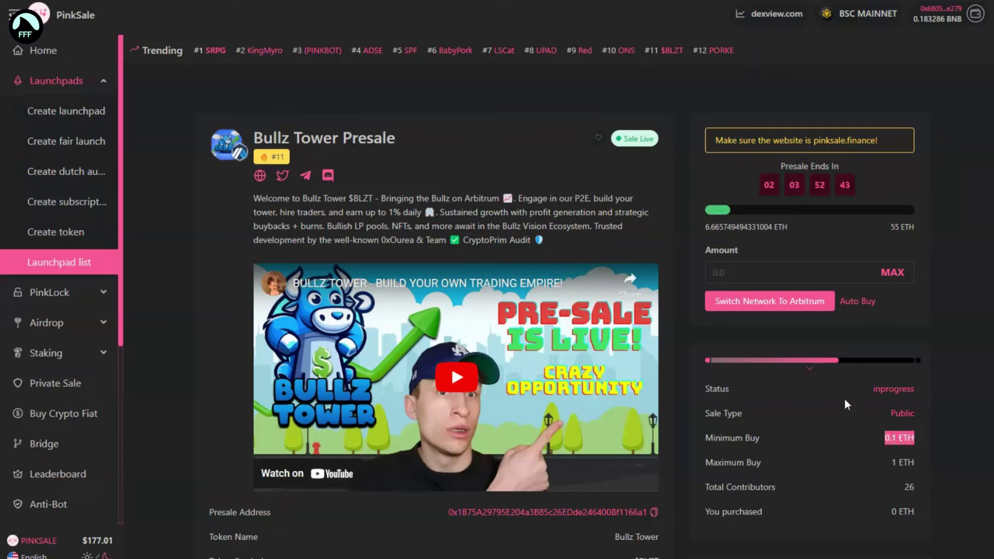
- Switch the wallet network to Arbitrum and approve it in MetaMask
left_click(768, 301)
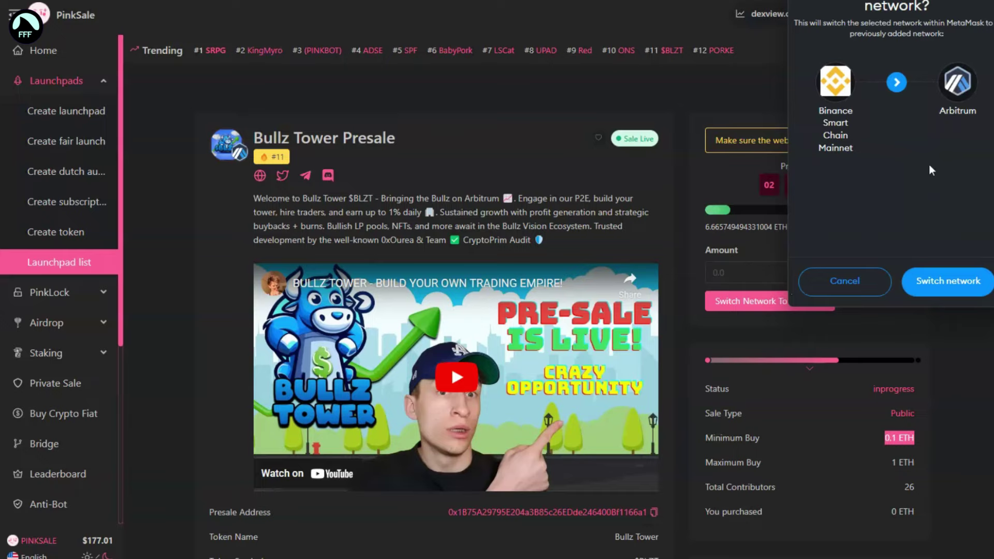
left_click(936, 280)
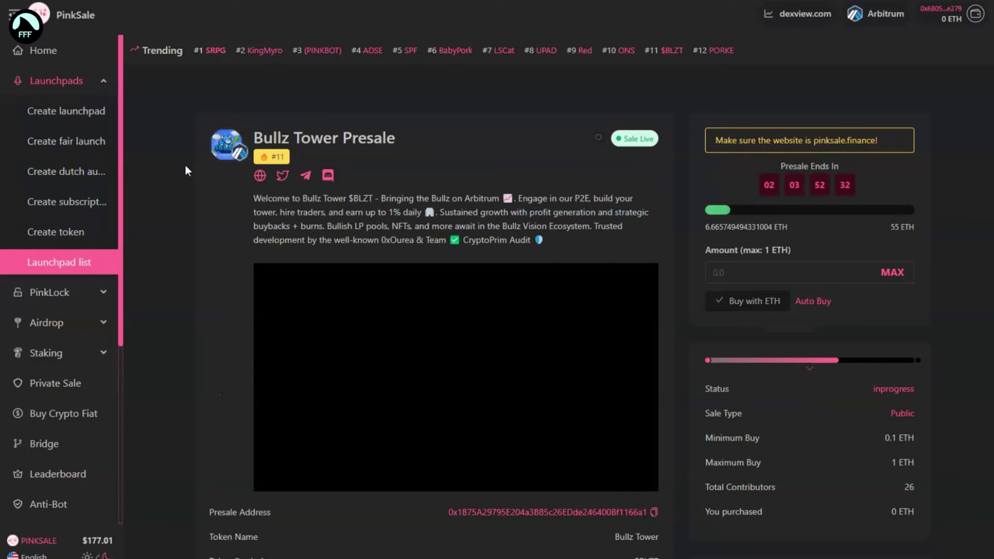
left_click(757, 270)
left_click(177, 290)
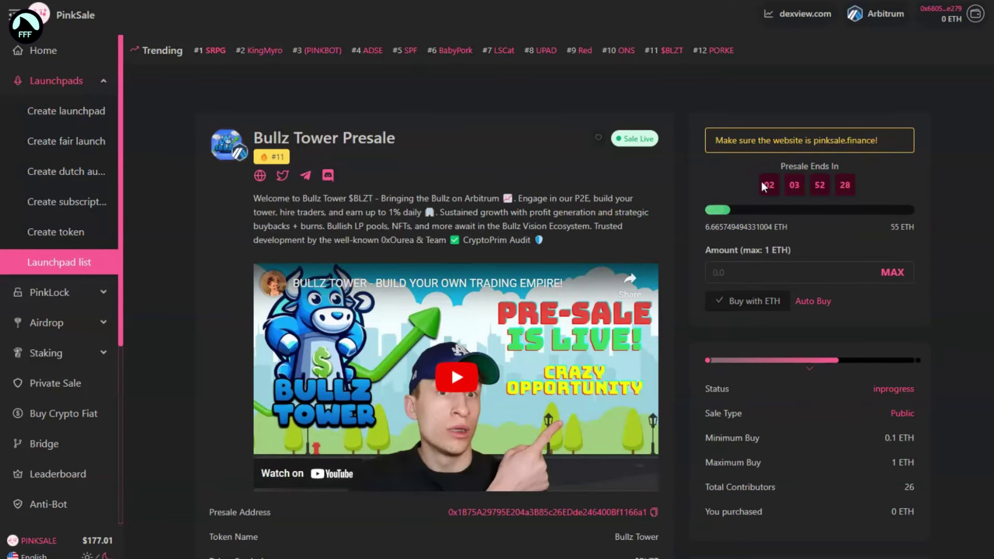
scroll(222, 324, "down", 1)
scroll(221, 325, "down", 8)
scroll(222, 324, "up", 6)
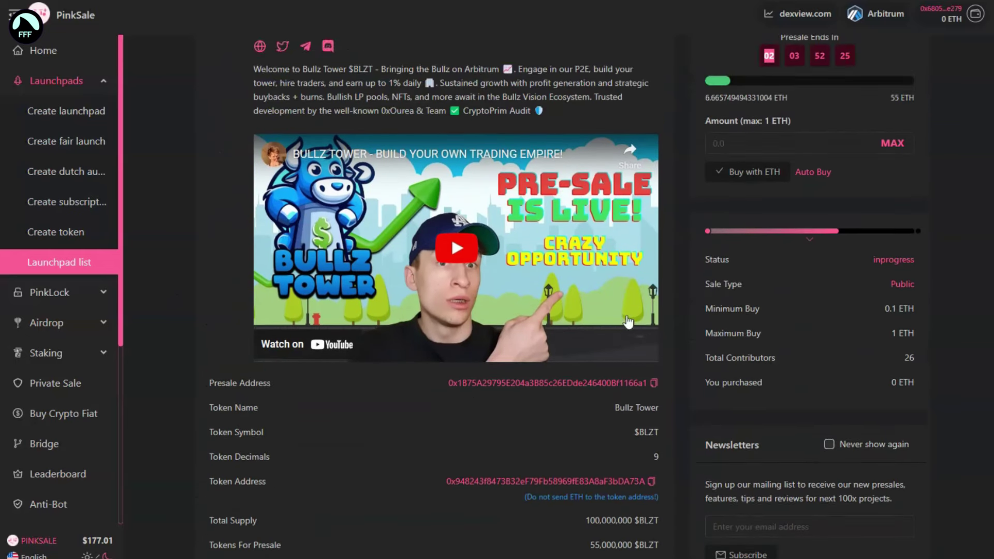
scroll(221, 325, "up", 4)
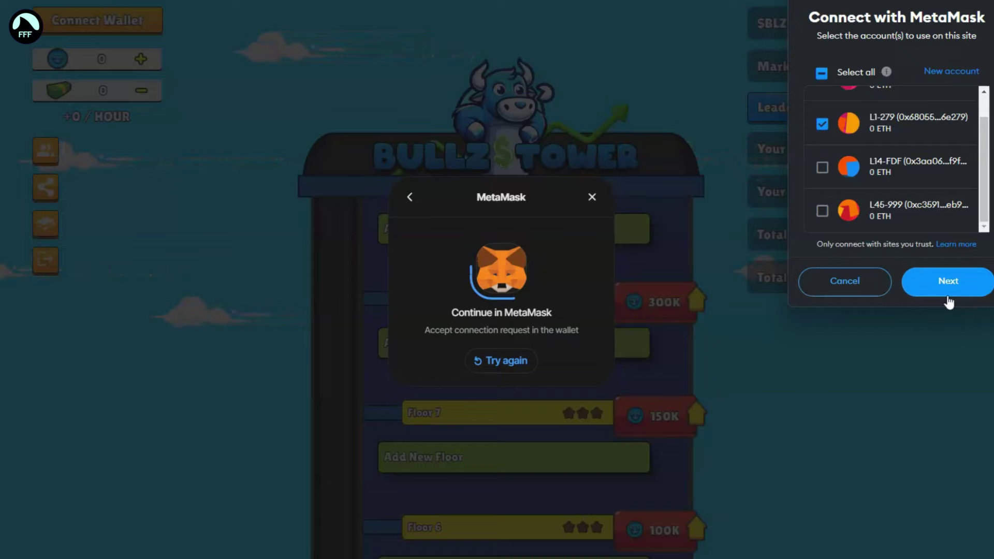
- Confirm the MetaMask permissions step and approve connecting the wallet to Bullz Tower
left_click(948, 281)
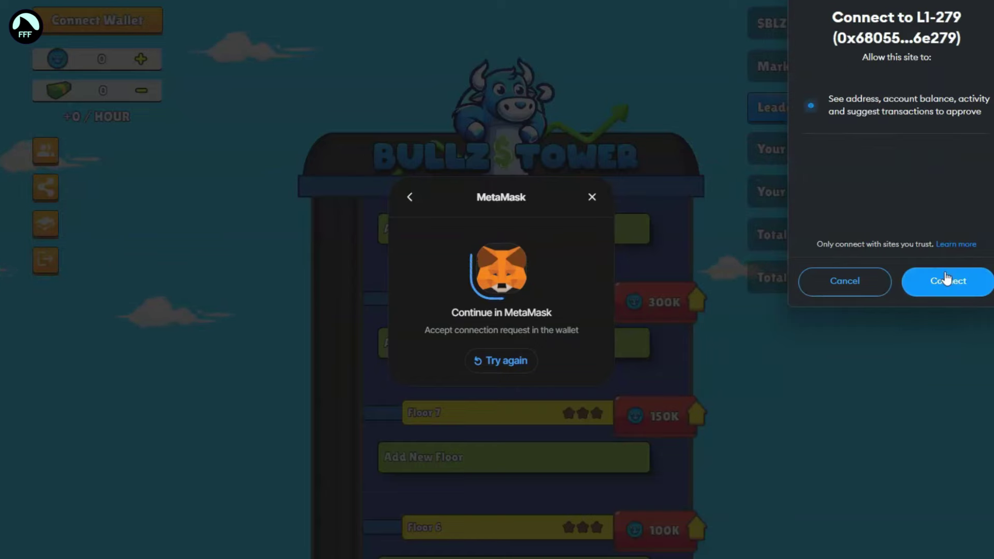
left_click(947, 281)
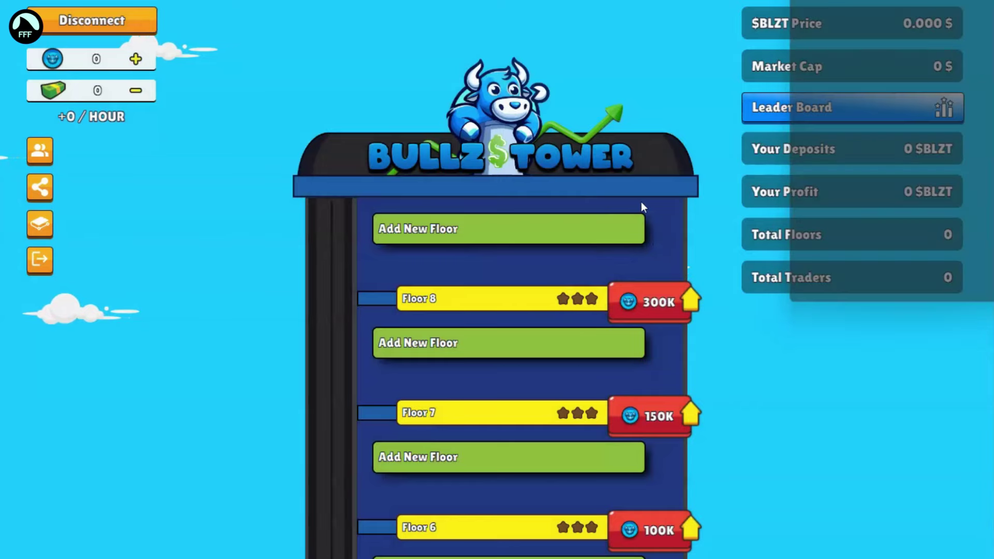
scroll(247, 317, "down", 5)
scroll(246, 317, "down", 5)
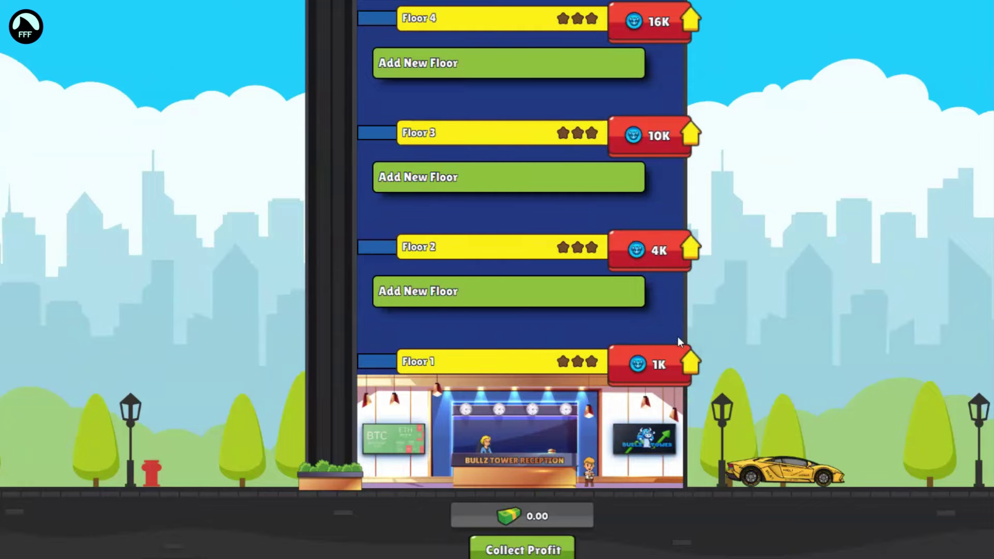
scroll(580, 351, "up", 2)
scroll(579, 350, "up", 10)
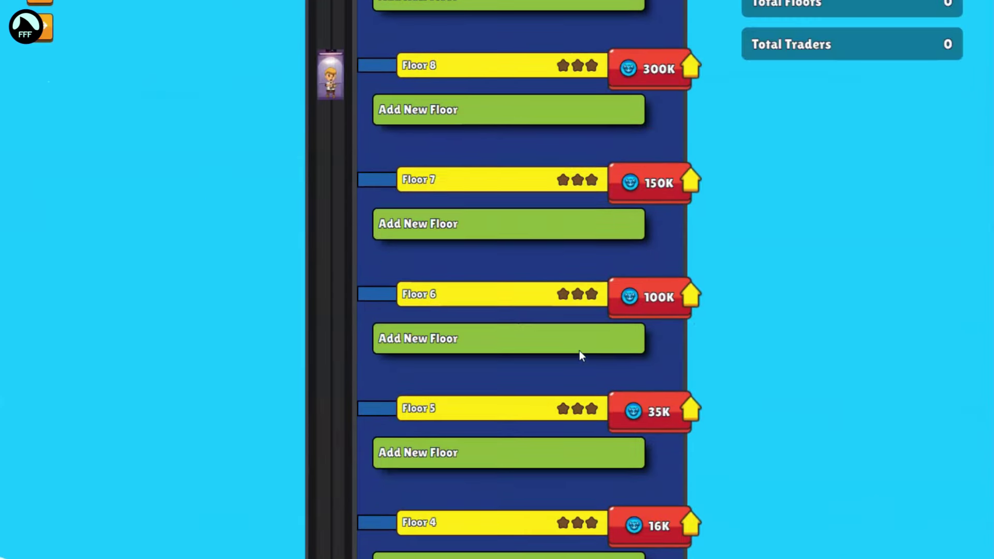
scroll(579, 350, "up", 5)
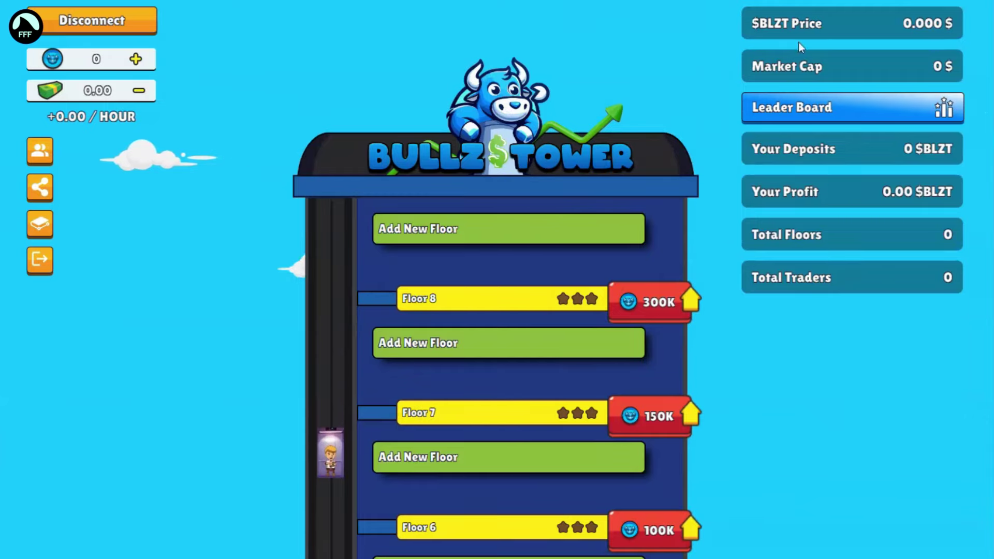